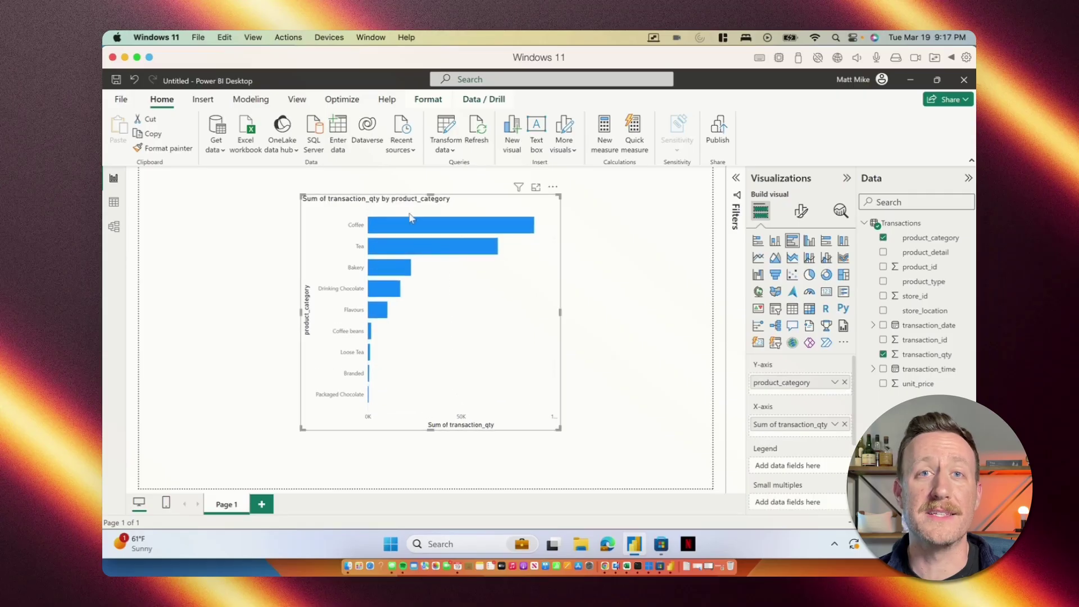
Show the Power BI capabilities overview with 'Uncover insights with AI' expanded.
mouse_move(401, 251)
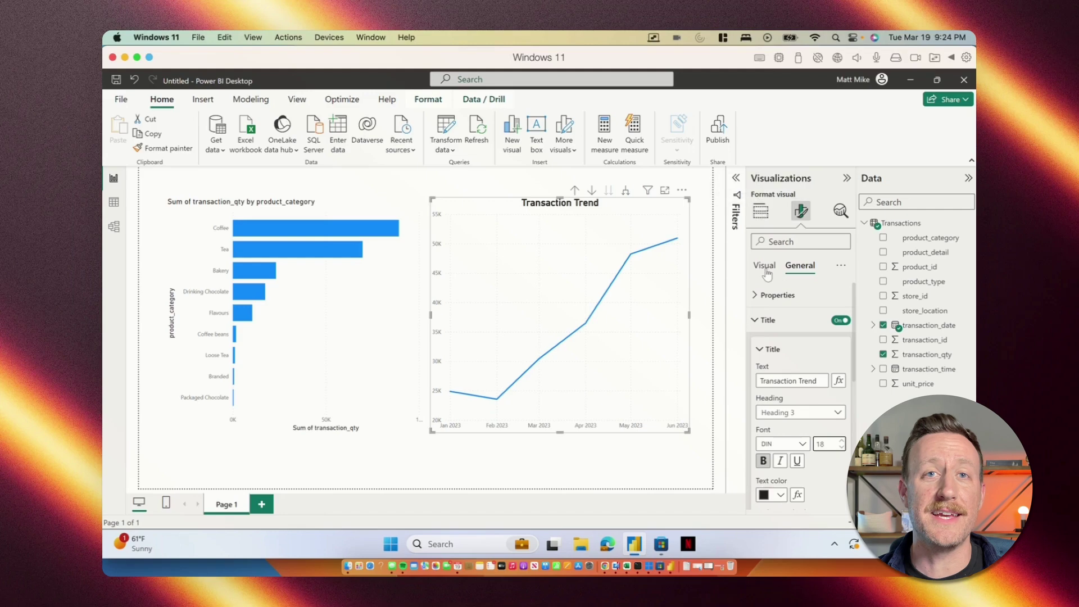
Expand the Lines section in the product-category bar chart's Format visual settings.
click(764, 265)
scroll(800, 365, down, 3)
click(769, 398)
scroll(786, 406, down, 3)
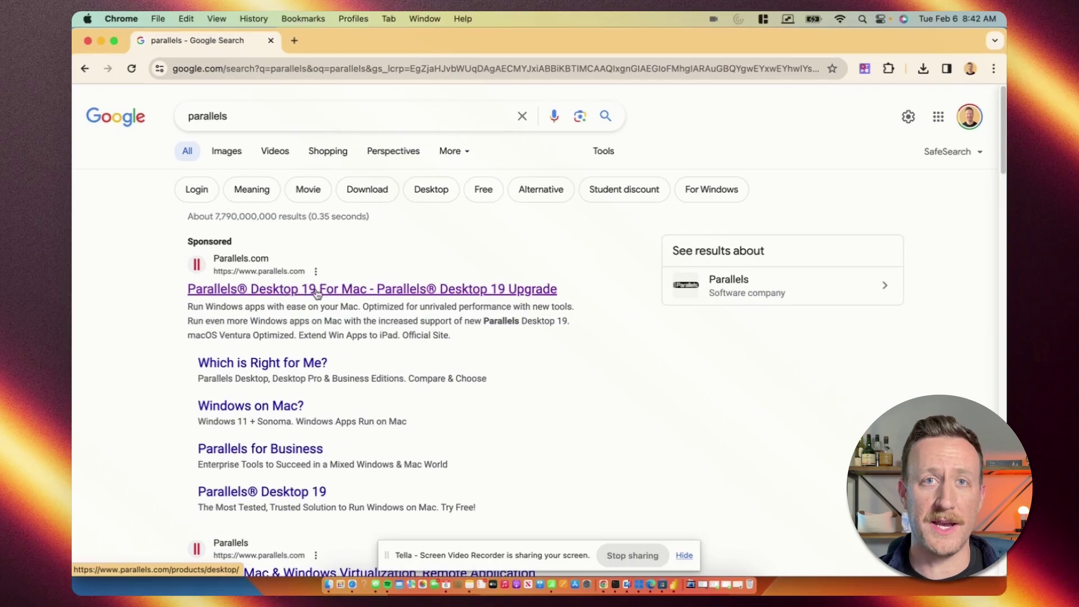
click(318, 294)
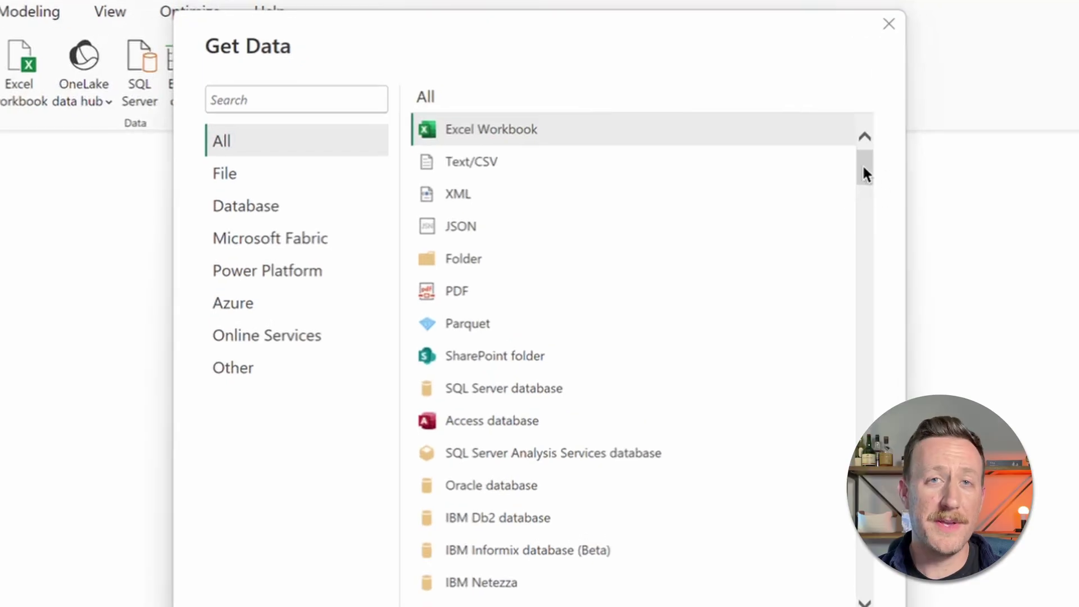
Tick the Transactions table in Navigator for import.
drag(865, 218, 892, 106)
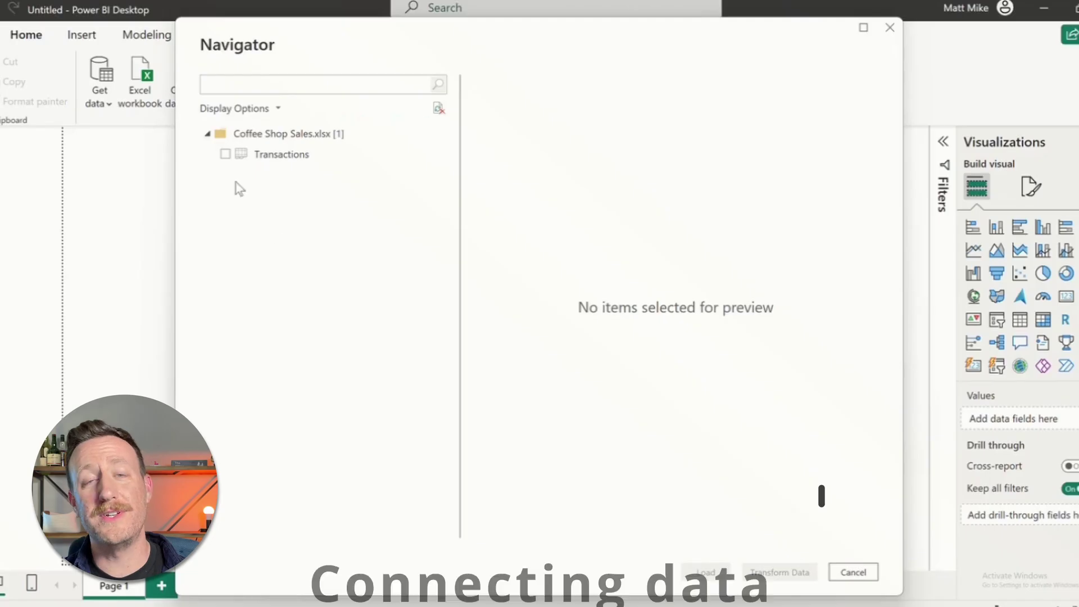
click(225, 154)
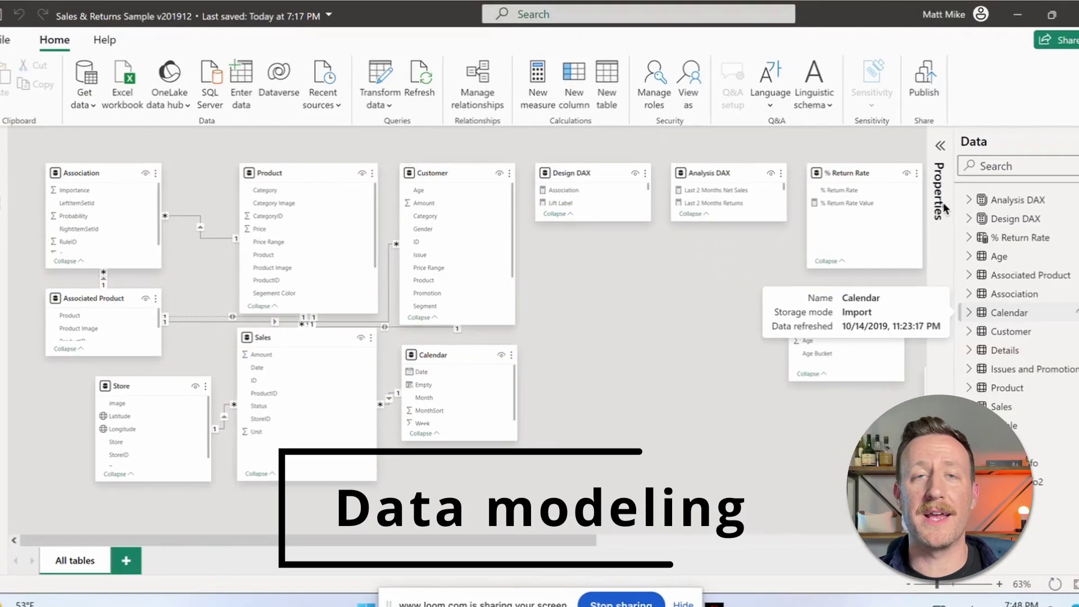
Expand the Properties pane and select the Last 2 Months Returns measure under Analysis DAX.
click(938, 144)
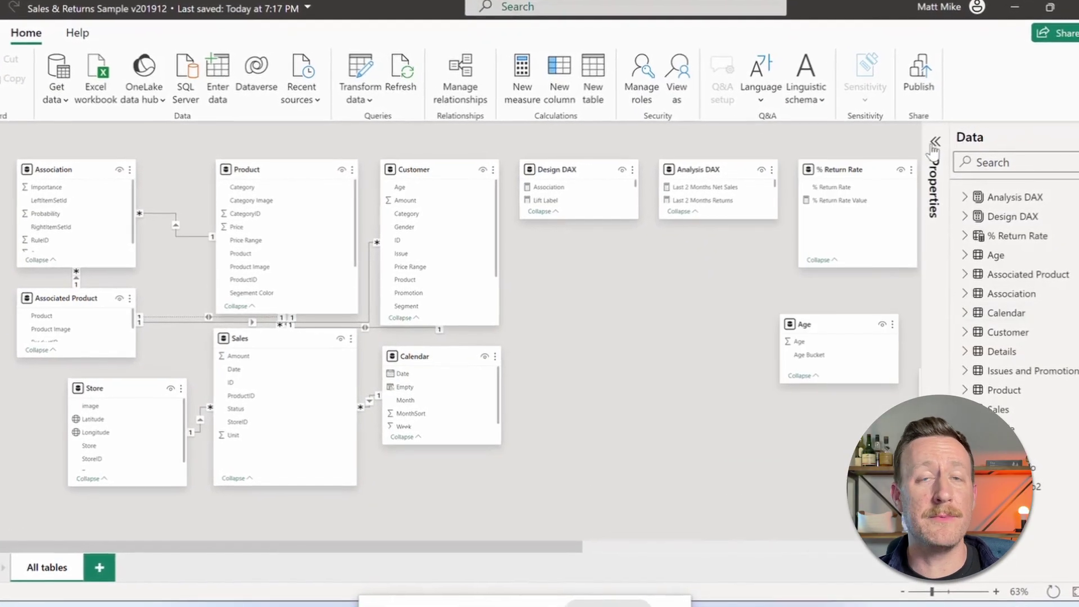
click(935, 142)
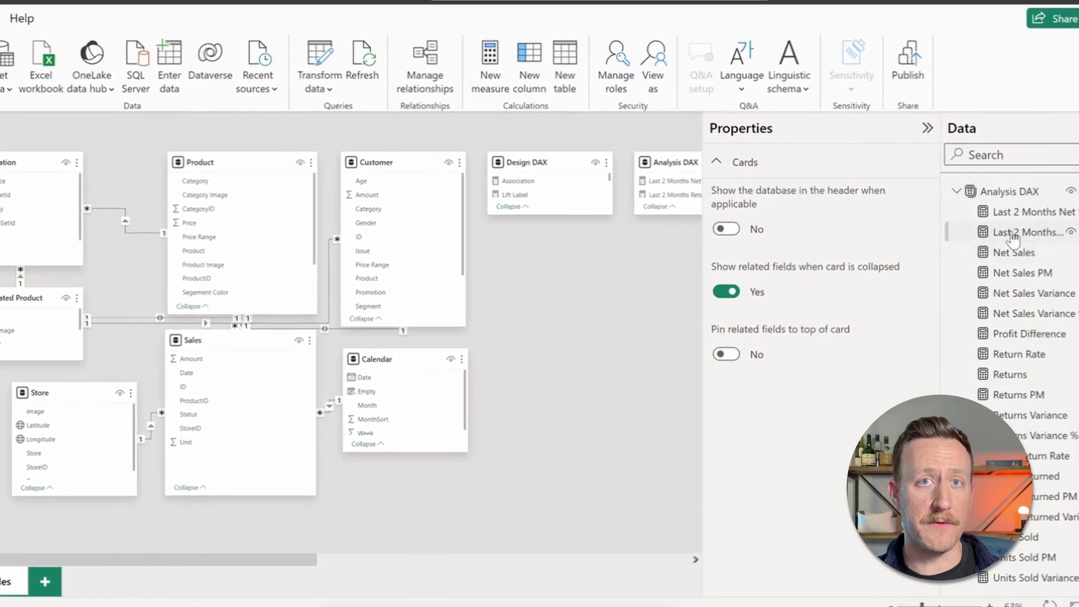
click(1013, 235)
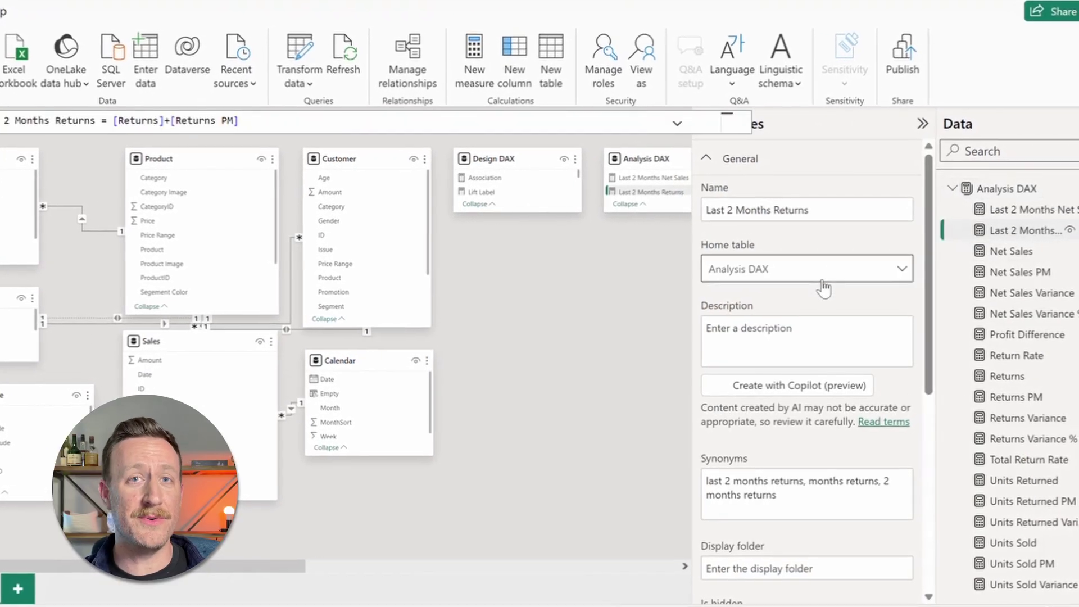
scroll(823, 288, down, 6)
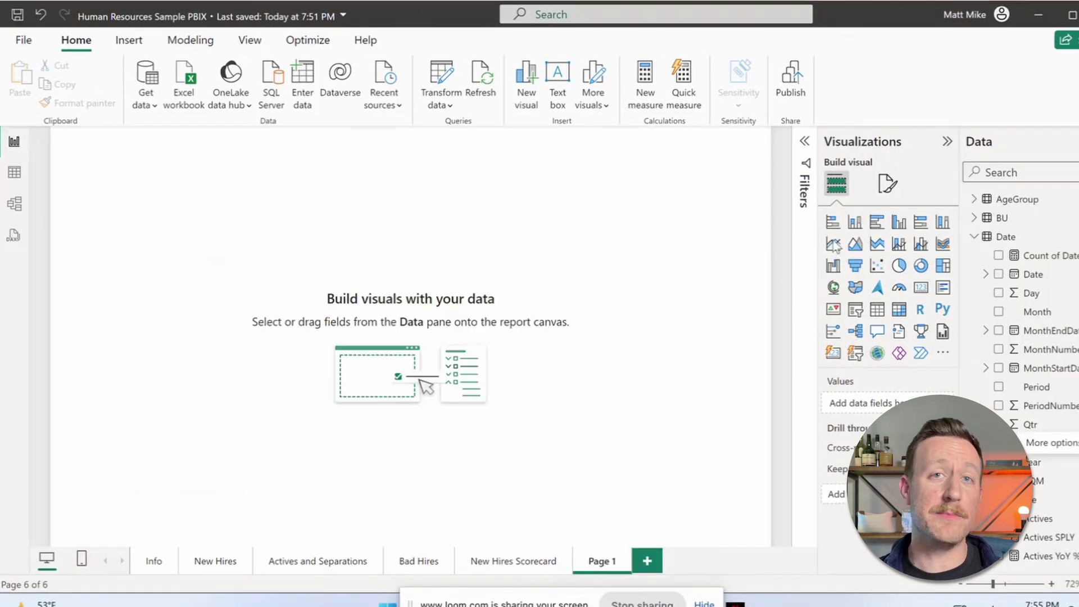
Add a line chart over the Date hierarchy, browse more visuals like Gantt, and start a new measure.
click(833, 244)
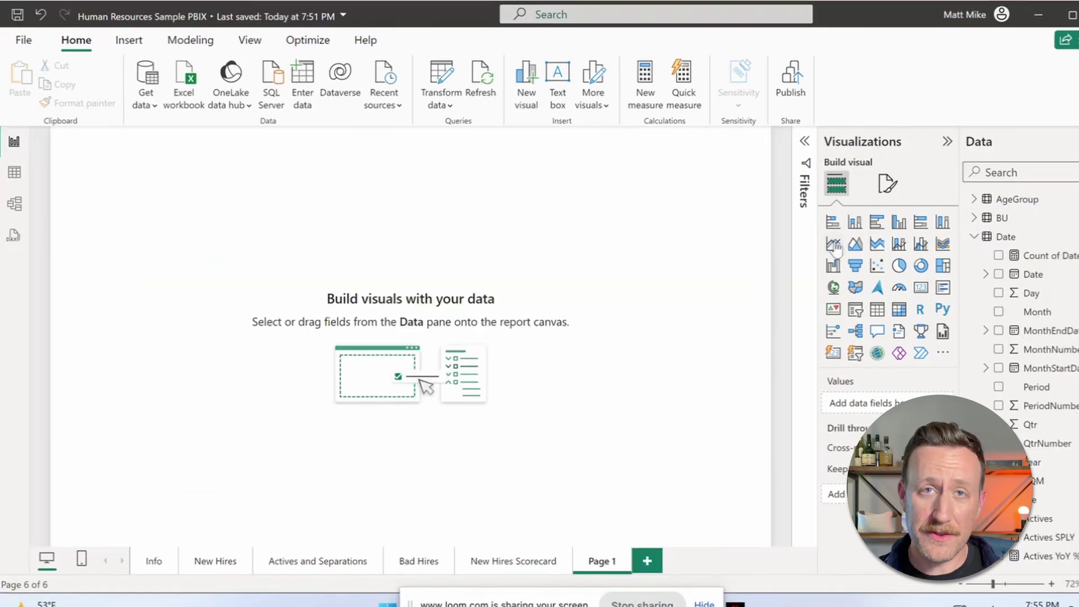
click(999, 275)
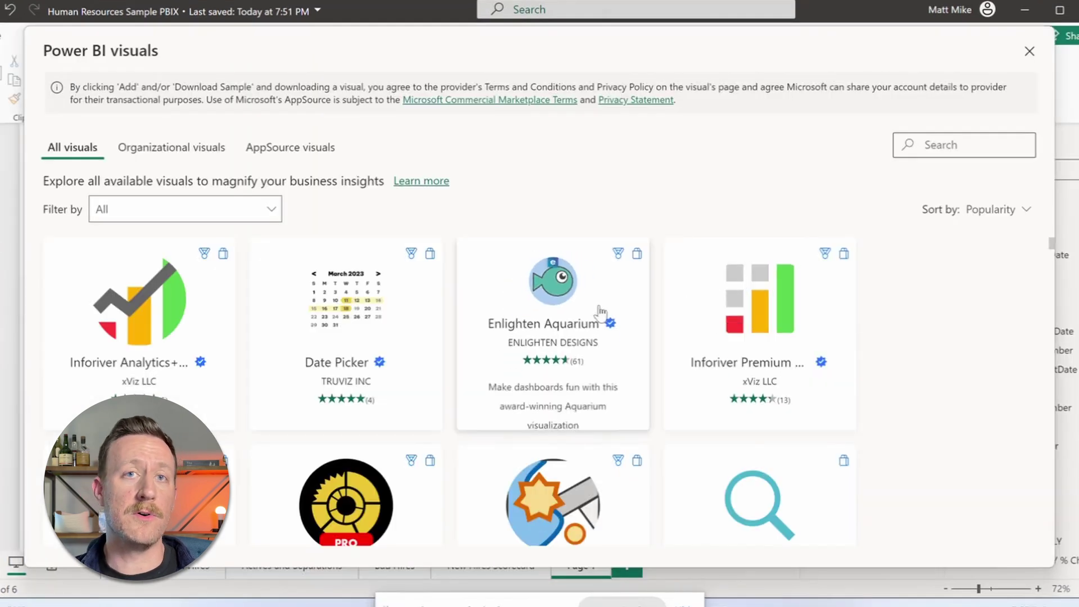
scroll(626, 323, down, 5)
scroll(677, 343, down, 3)
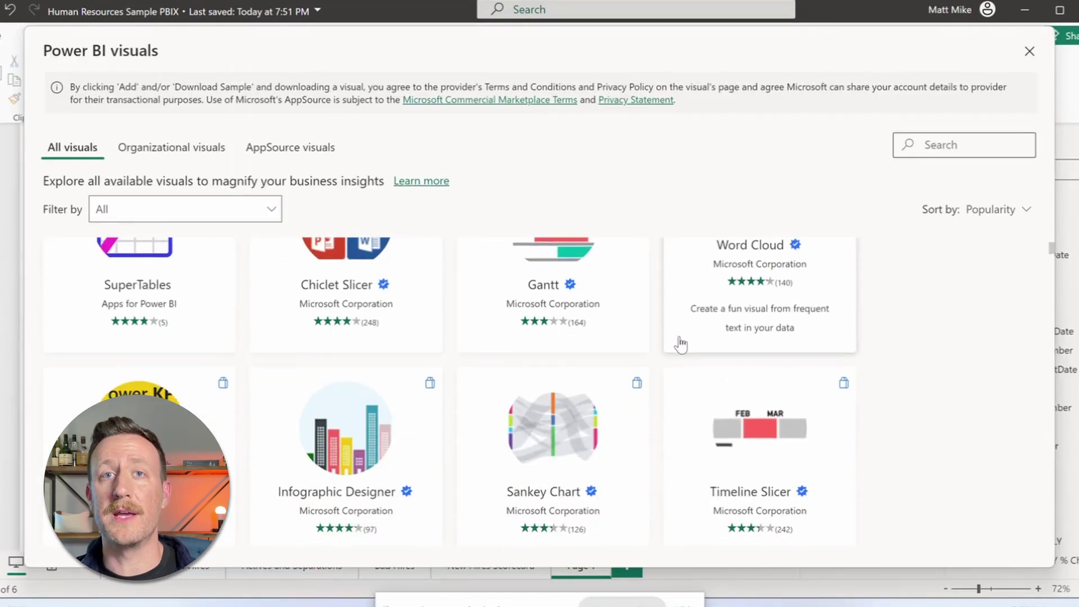
click(585, 266)
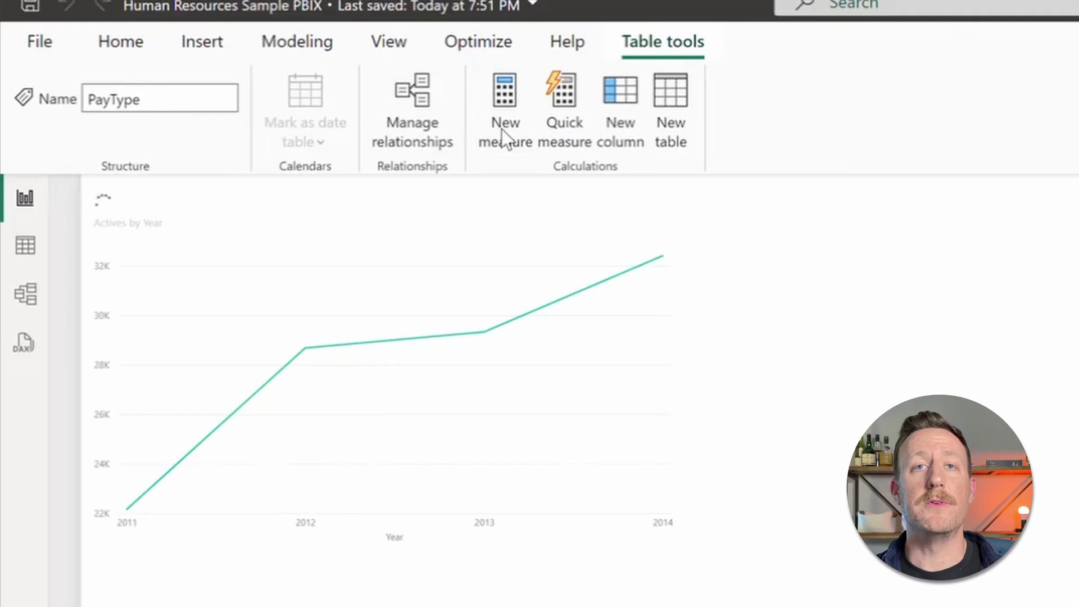
click(504, 135)
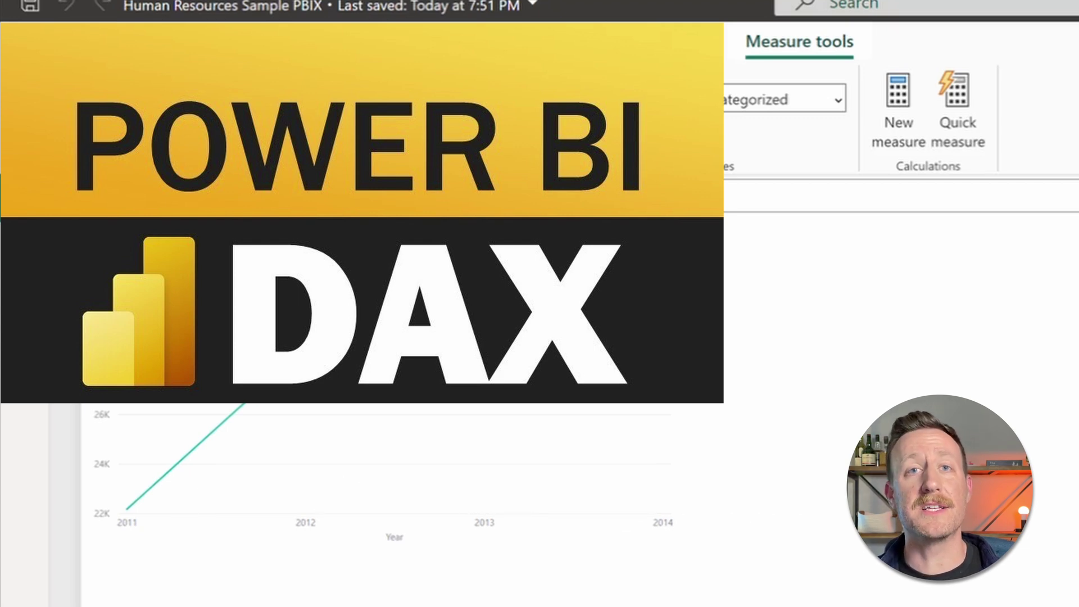
Define the measure Count of Pay Type = COUNT(PayType[PayType]) and publish the report.
text(ount )
text(of Pay Type)
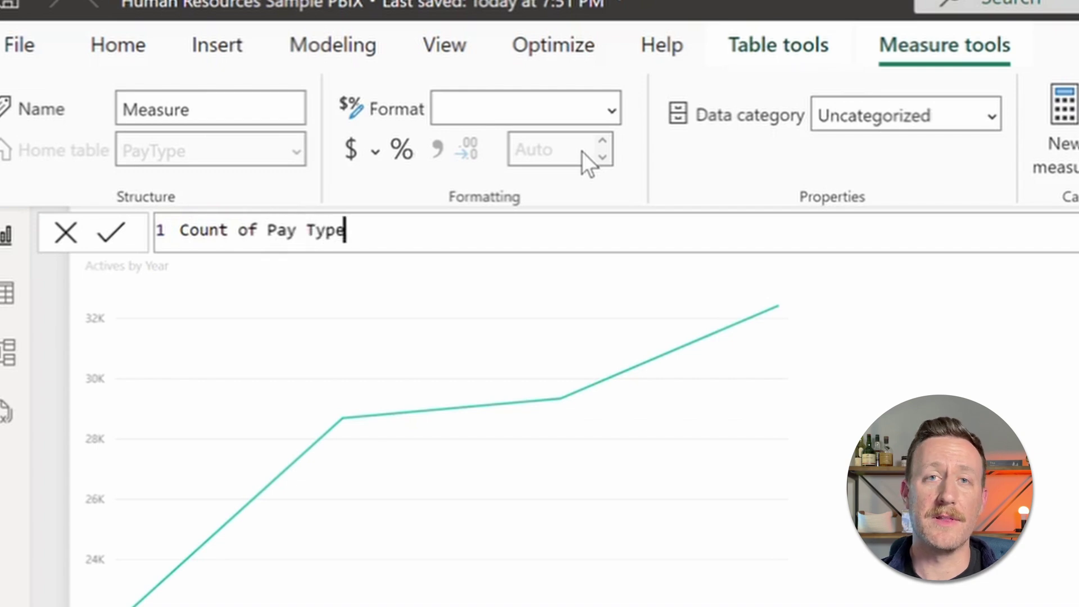
text( = COU)
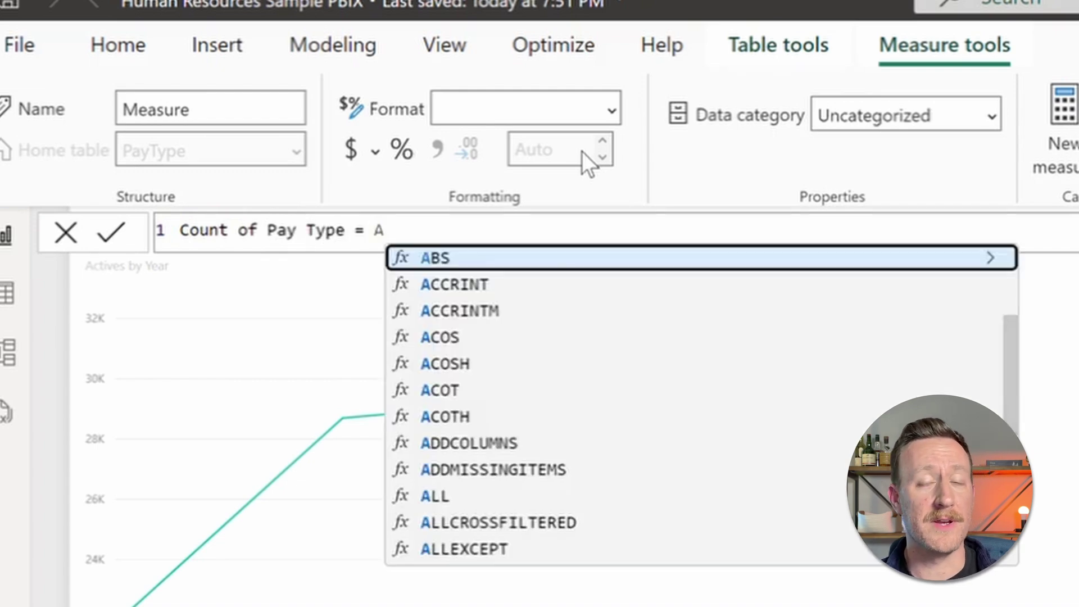
key(Tab)
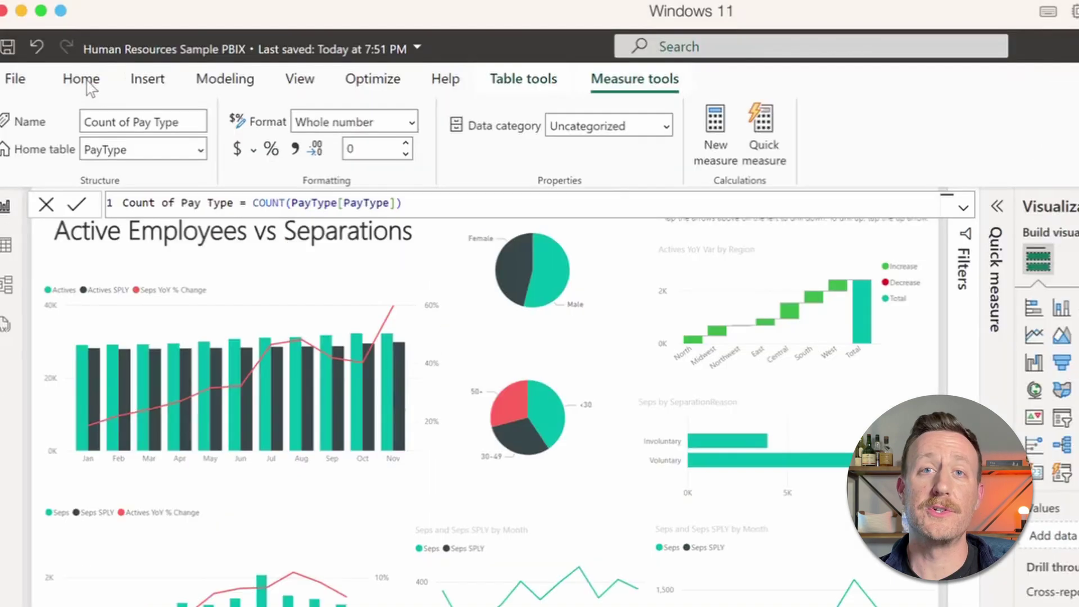
click(99, 81)
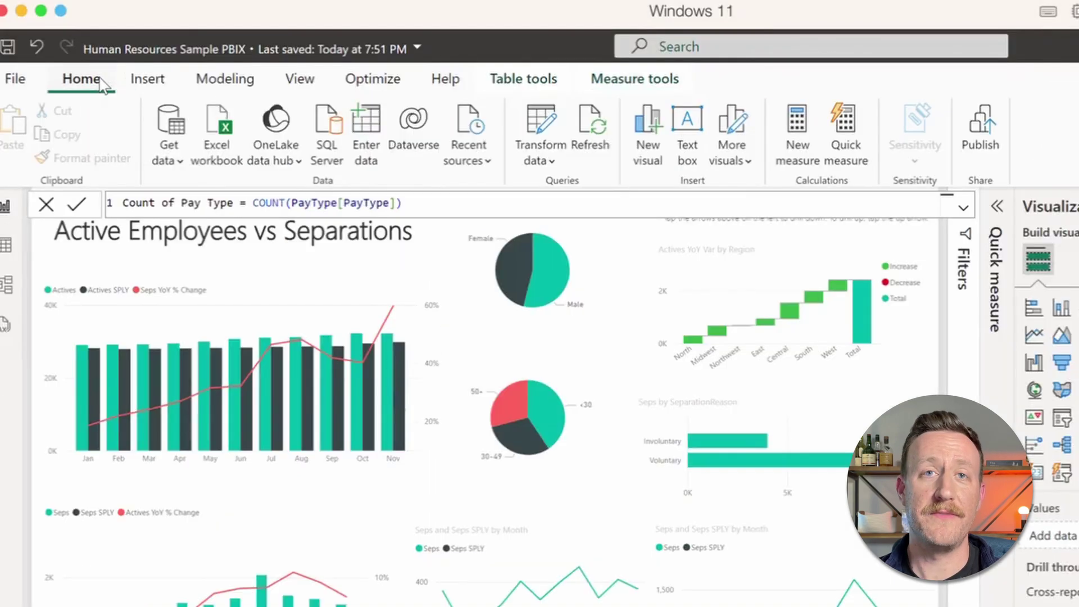
click(992, 135)
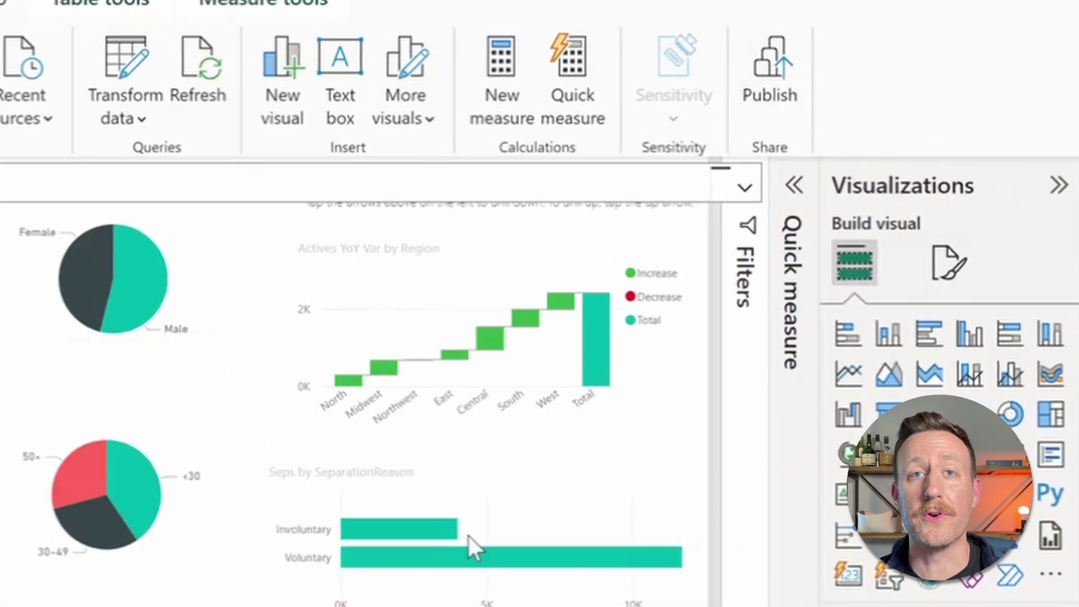
click(770, 442)
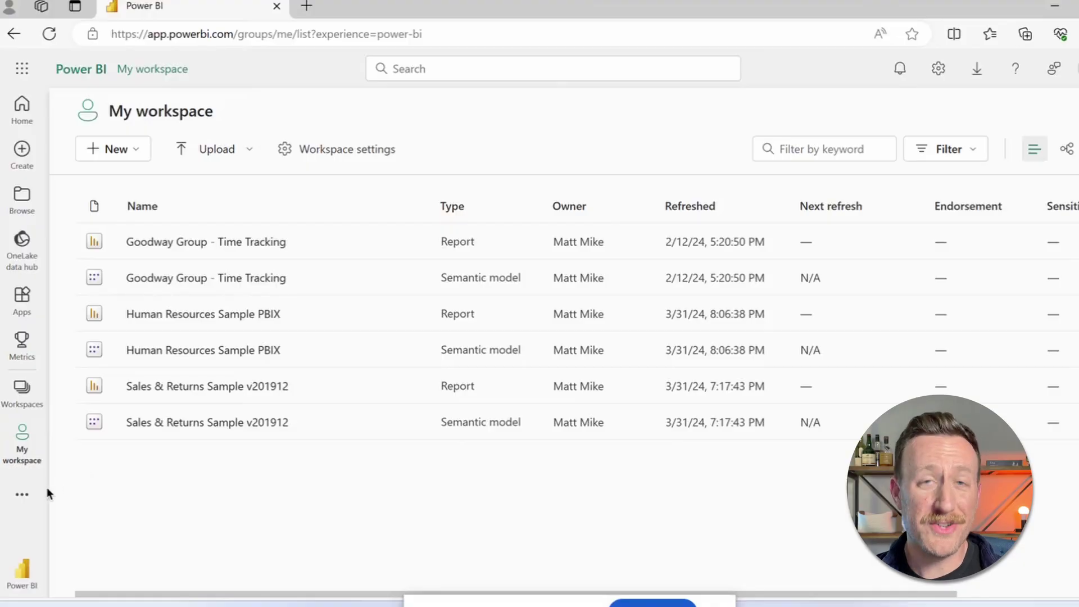
Start a new workspace and type 'Huma' as its name.
click(22, 391)
click(218, 571)
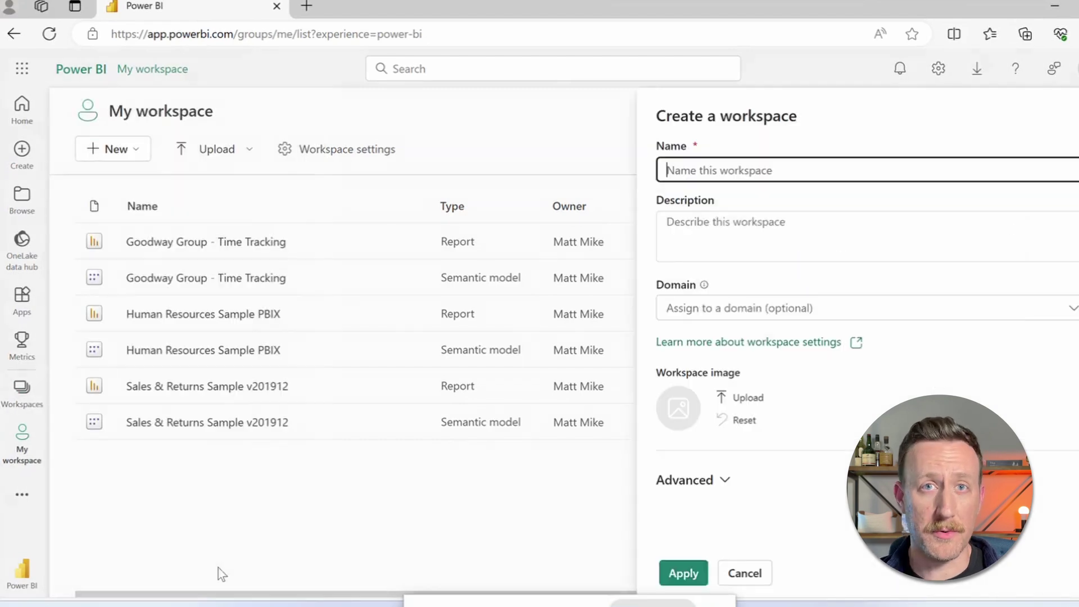
text(Huma)
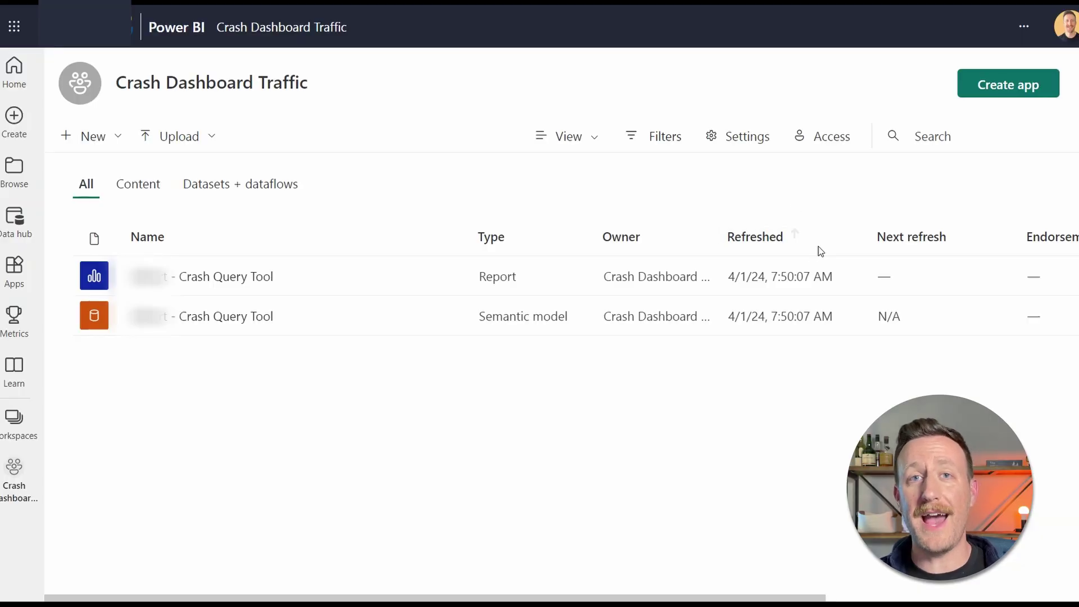
Begin an app from Crash Dashboard Traffic with the description 'Sweet report'.
click(1004, 91)
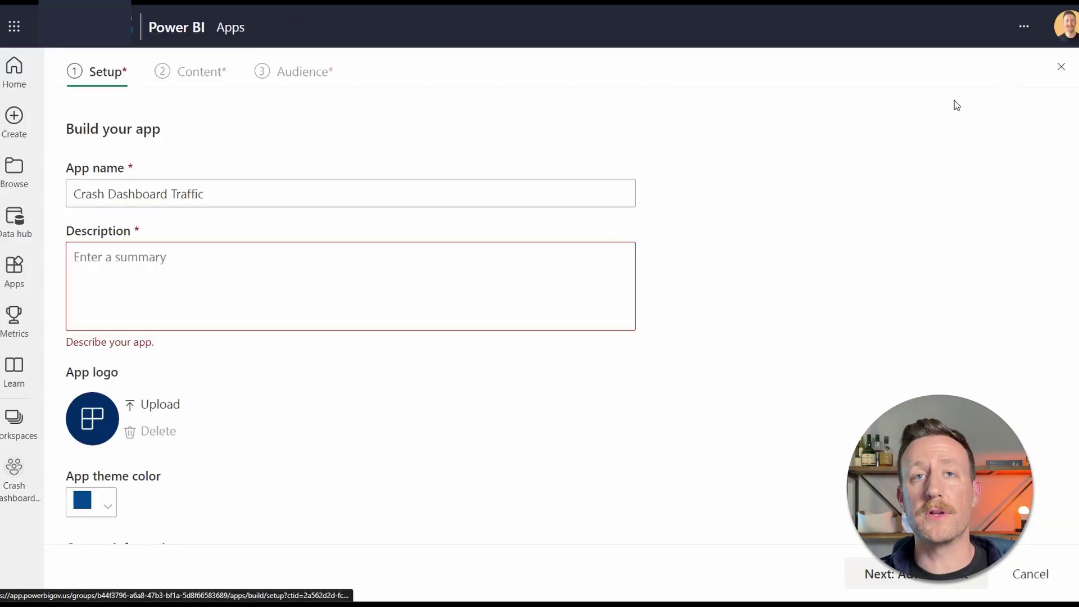
click(370, 296)
text(Sweet report)
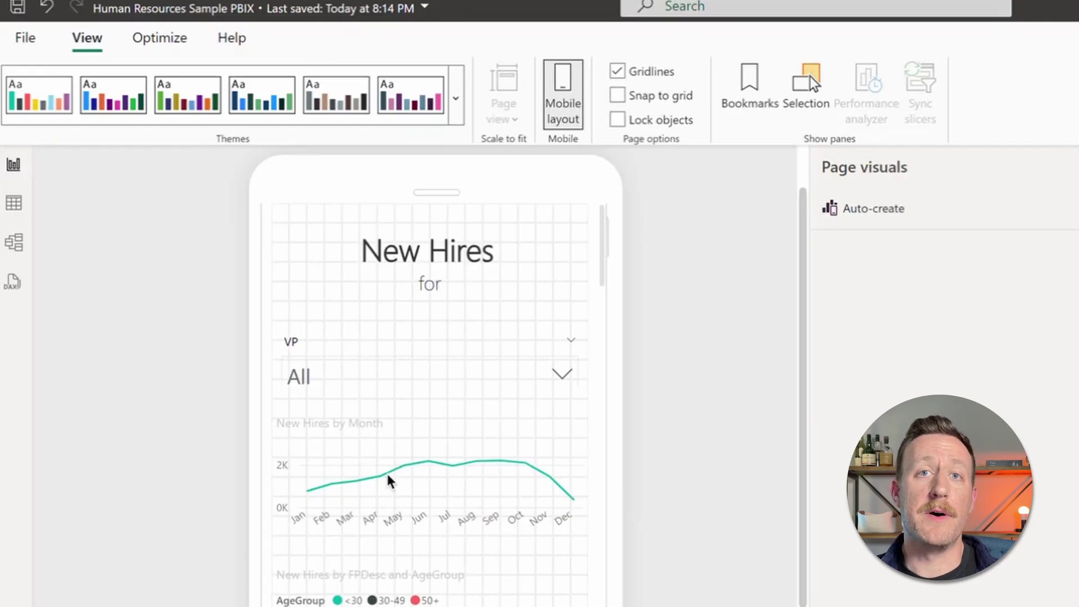
Scroll the New Hires phone layout down to the pay type pie chart.
scroll(531, 308, down, 4)
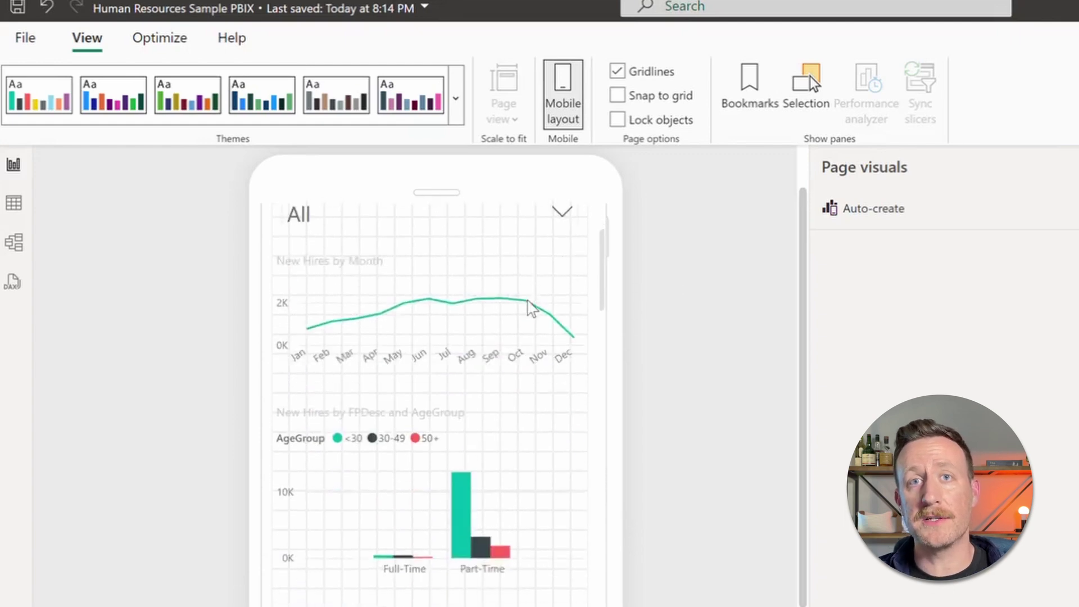
scroll(517, 326, down, 8)
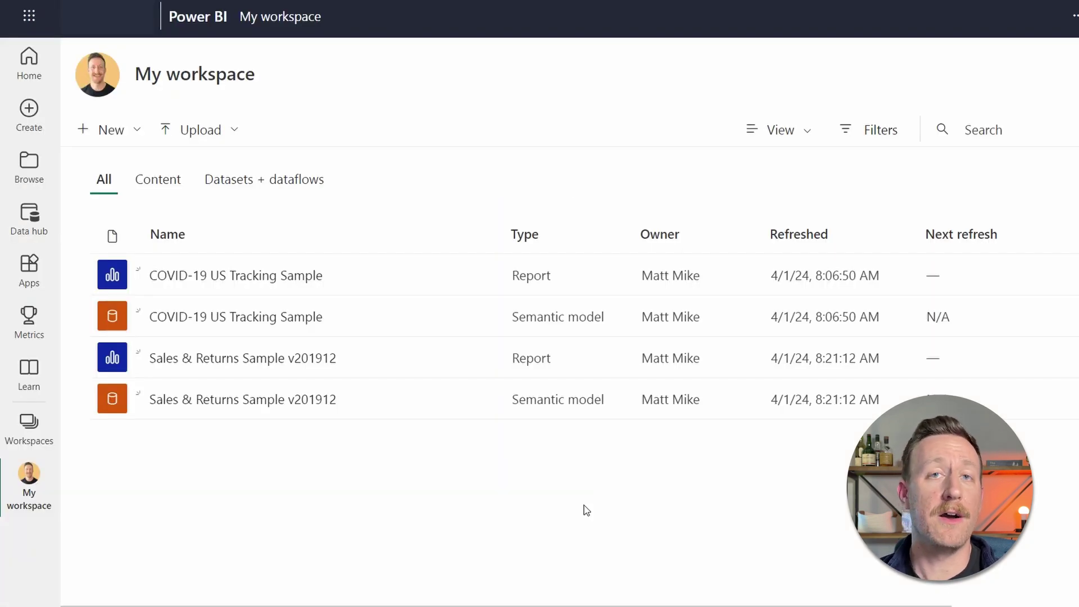
mouse_move(445, 403)
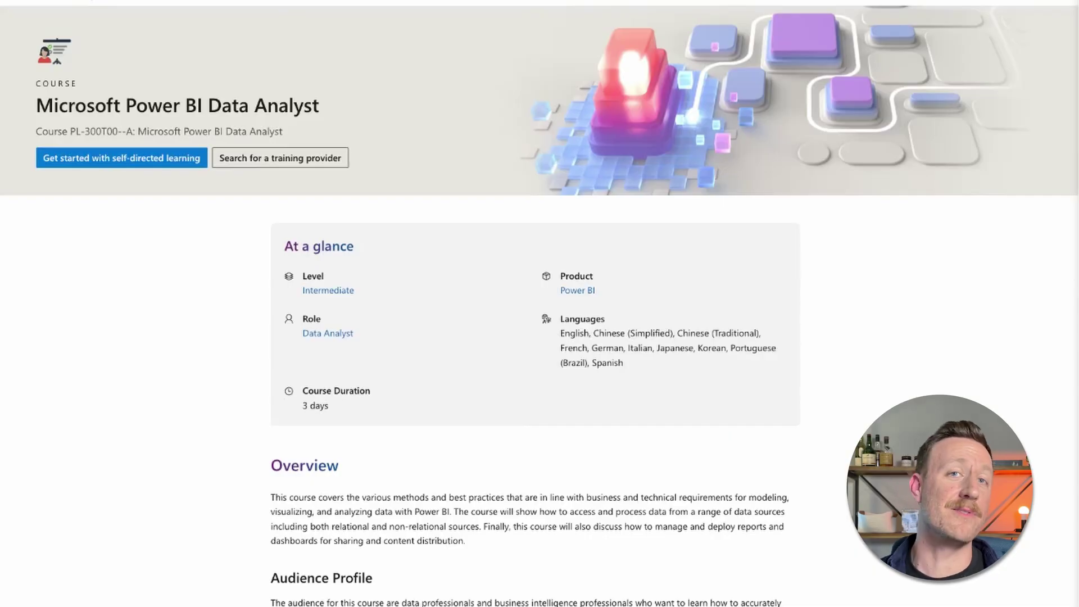
Scroll through the PL-300T00 Course Syllabus modules, down to the DAX time intelligence module.
scroll(540, 303, down, 5)
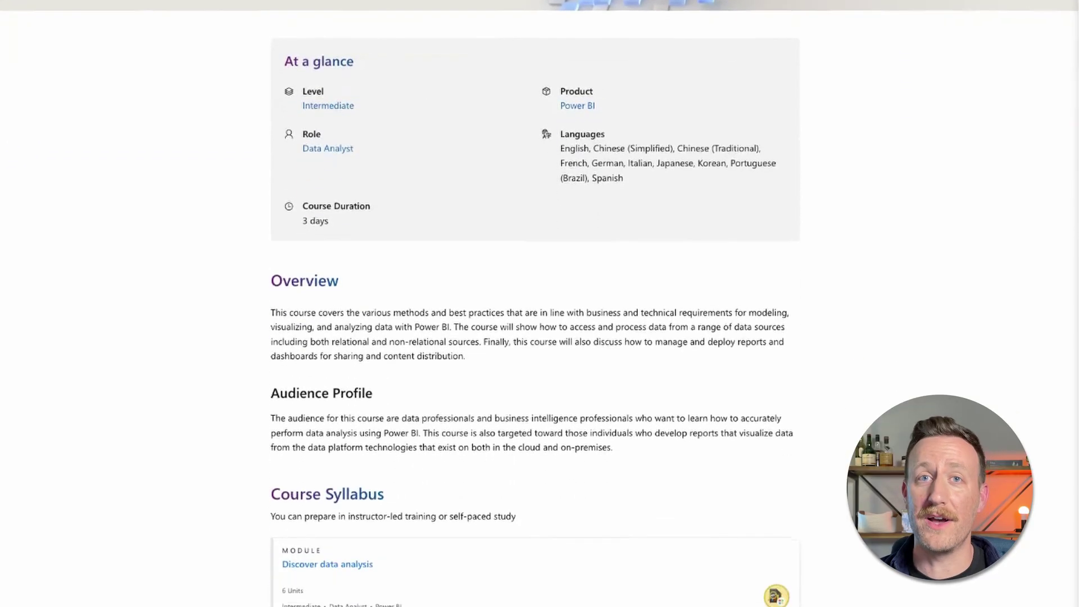
scroll(540, 304, down, 10)
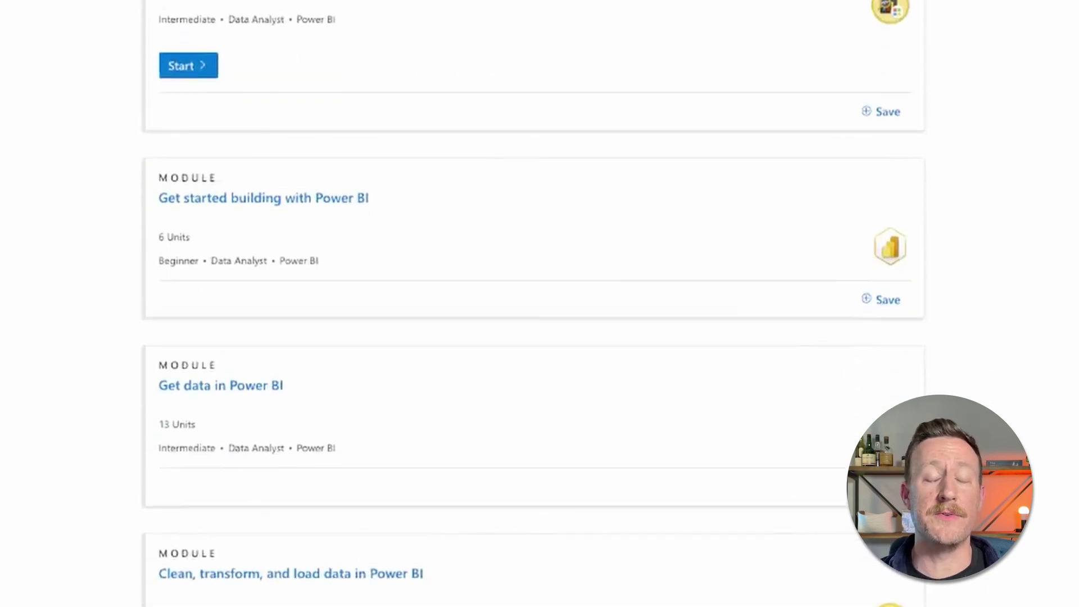
scroll(539, 304, down, 4)
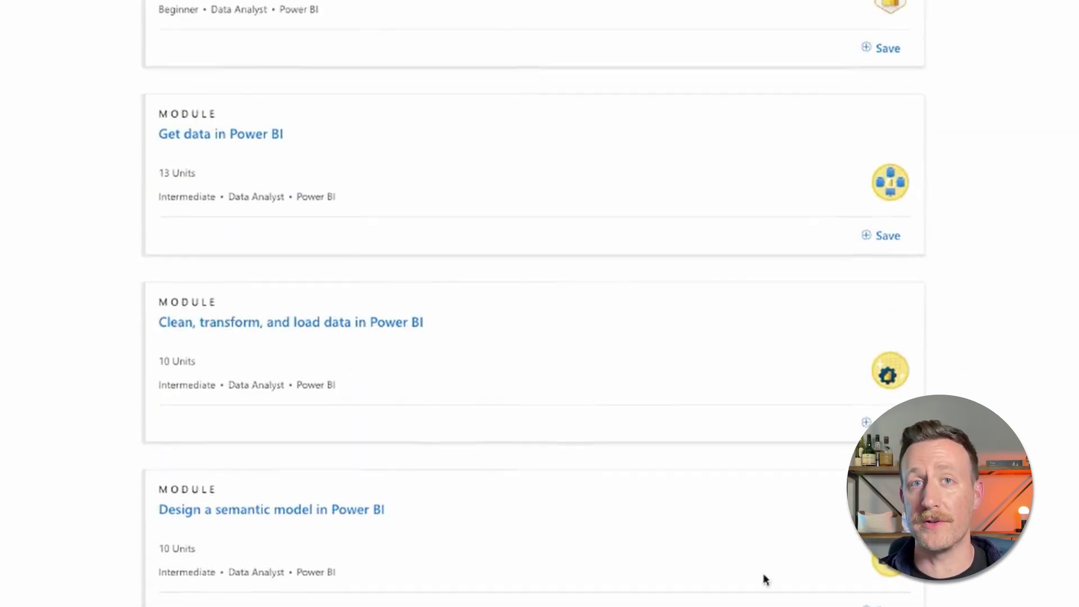
scroll(805, 558, down, 1)
scroll(805, 558, down, 10)
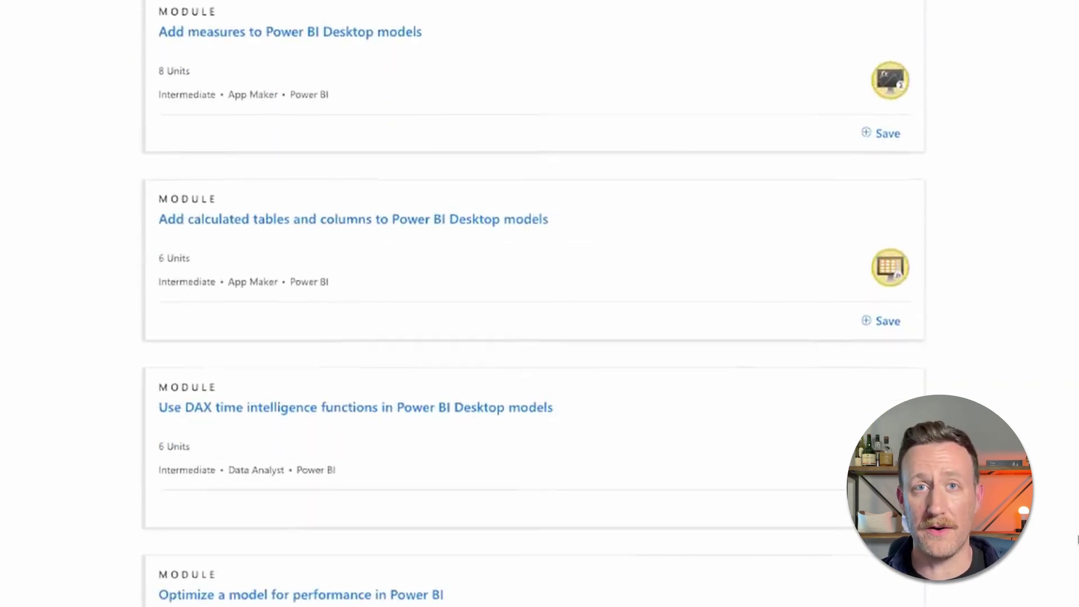